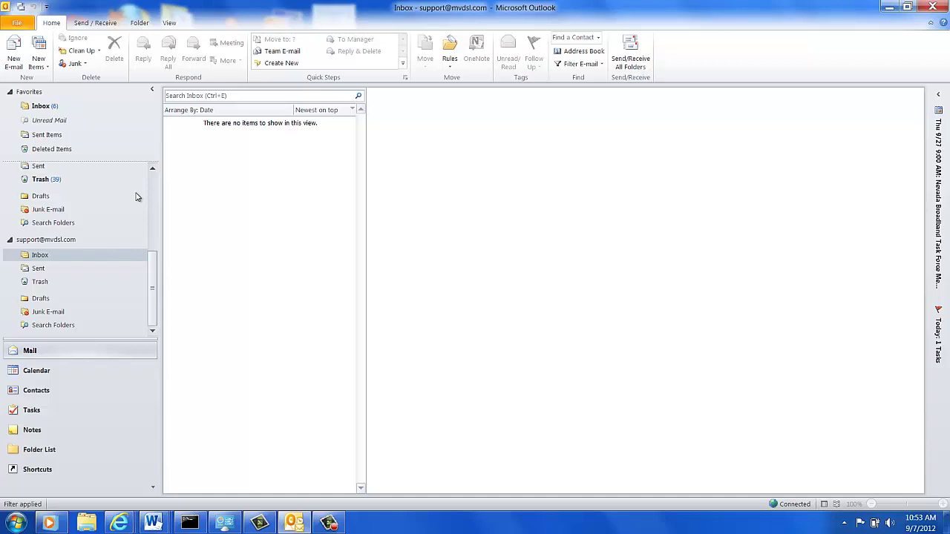
- Start adding a new account; enter the user's full name, e-mail address, and password twice
left_click(18, 25)
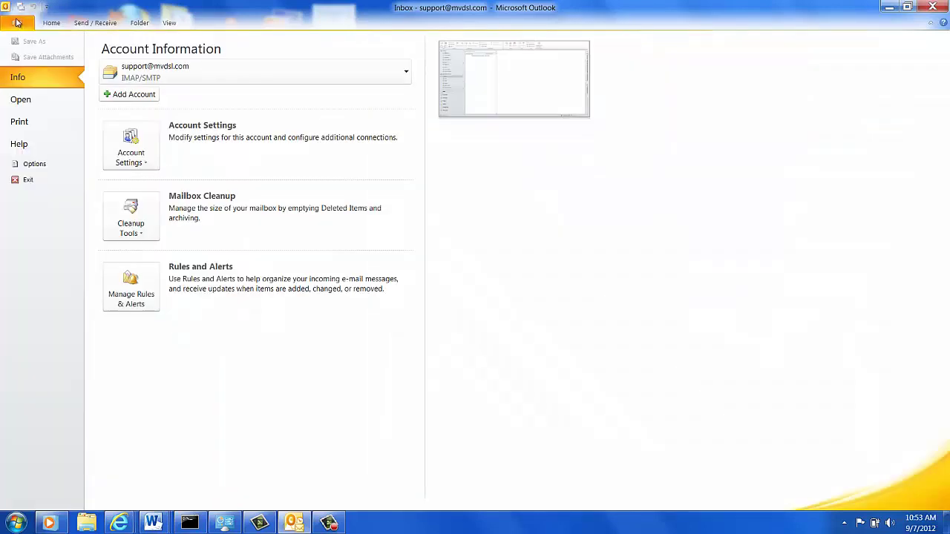
left_click(121, 98)
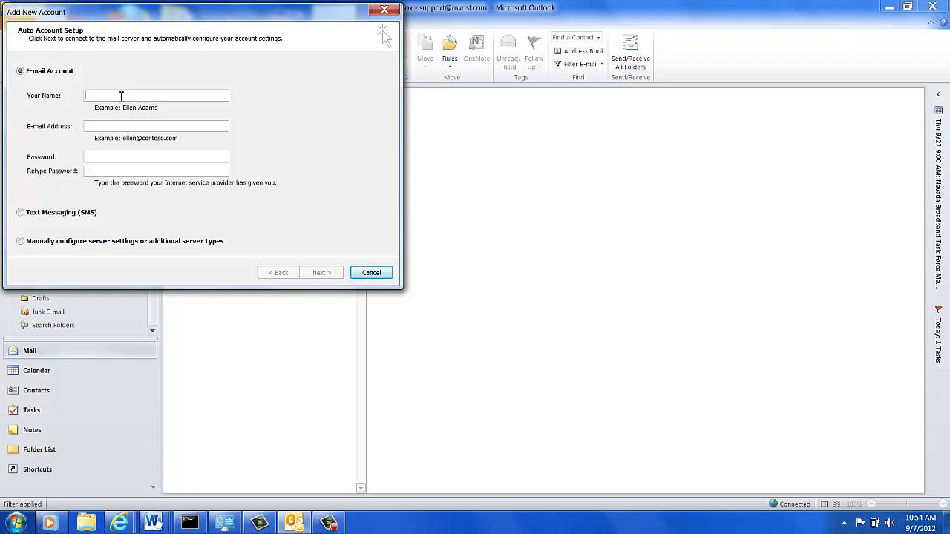
type("John Doed")
key("BackSpace")
type("ho")
key("BackSpace")
key("BackSpace")
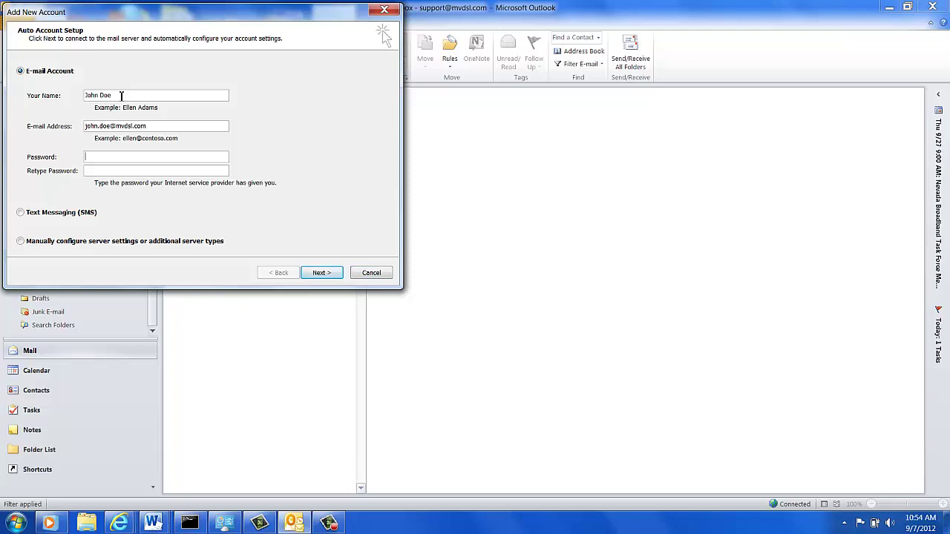
type("******")
key("Tab")
type("******")
- Choose manual server configuration and the Internet E-mail service type
left_click(21, 242)
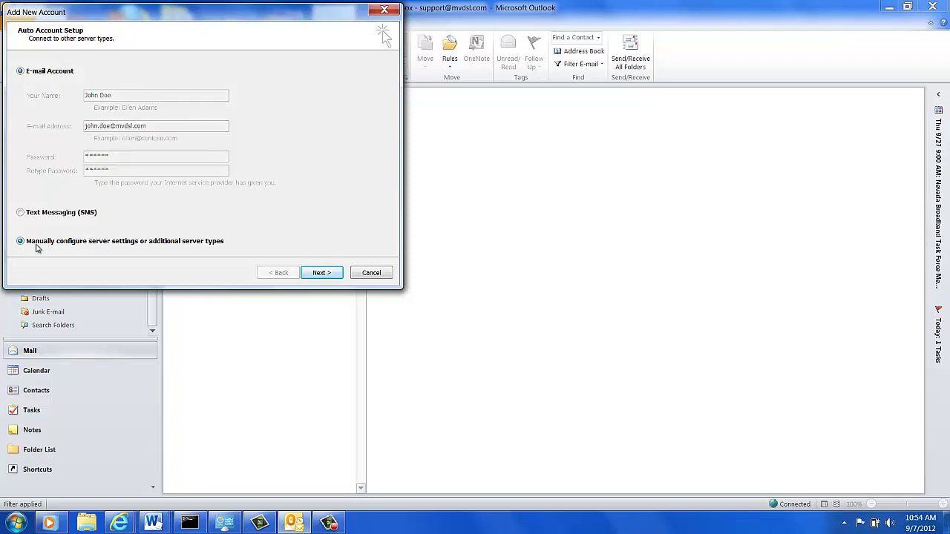
left_click(325, 275)
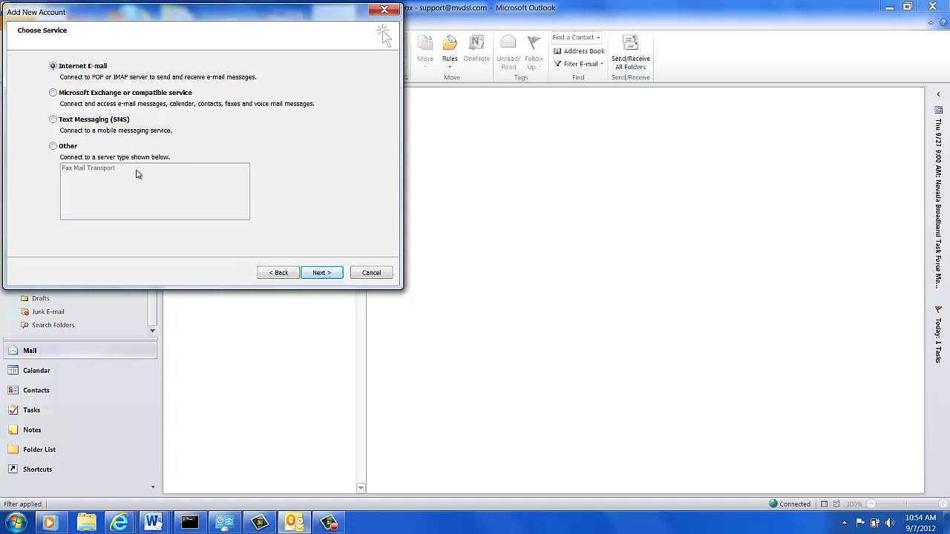
left_click(322, 273)
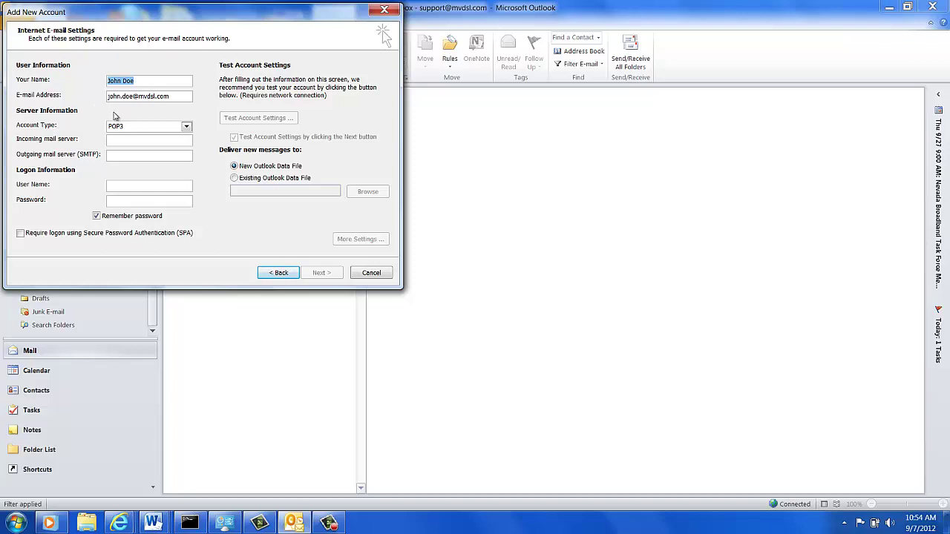
left_click(187, 128)
left_click(187, 128)
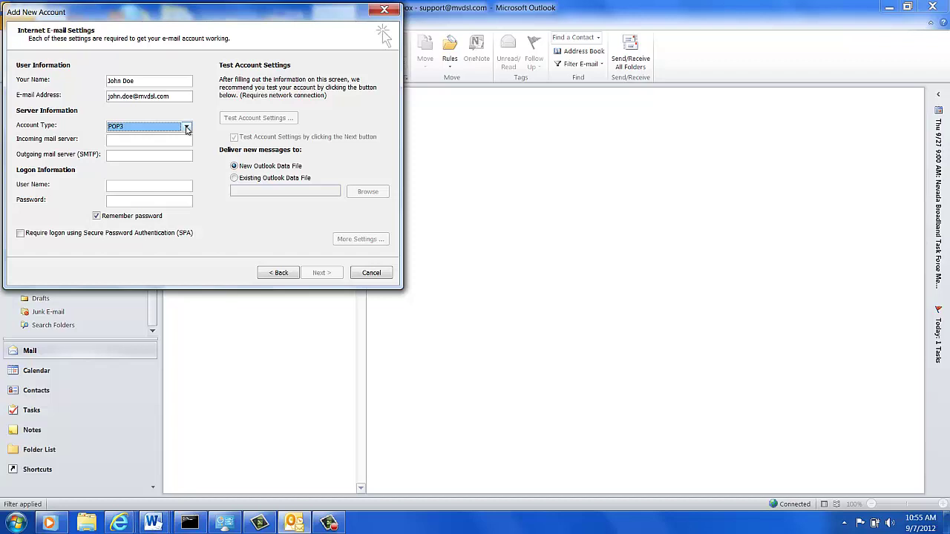
left_click(187, 128)
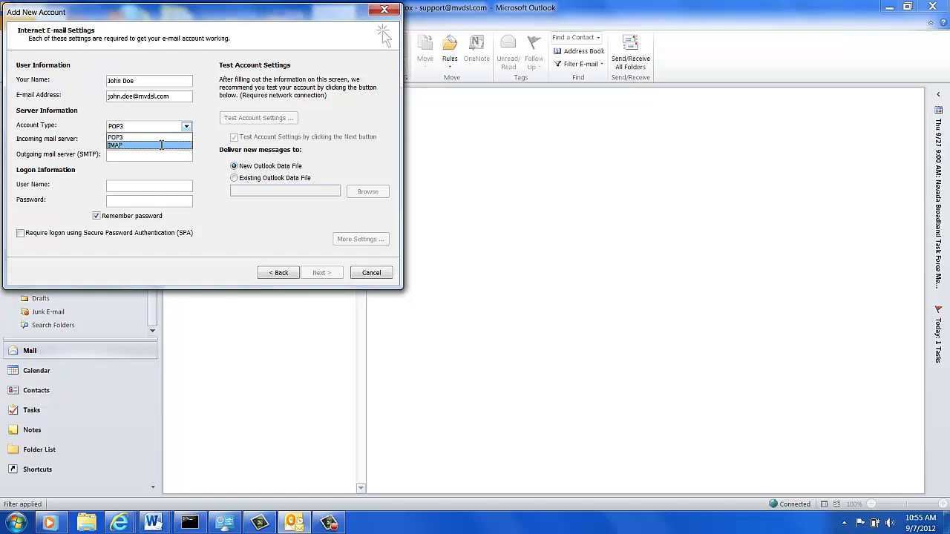
left_click(161, 143)
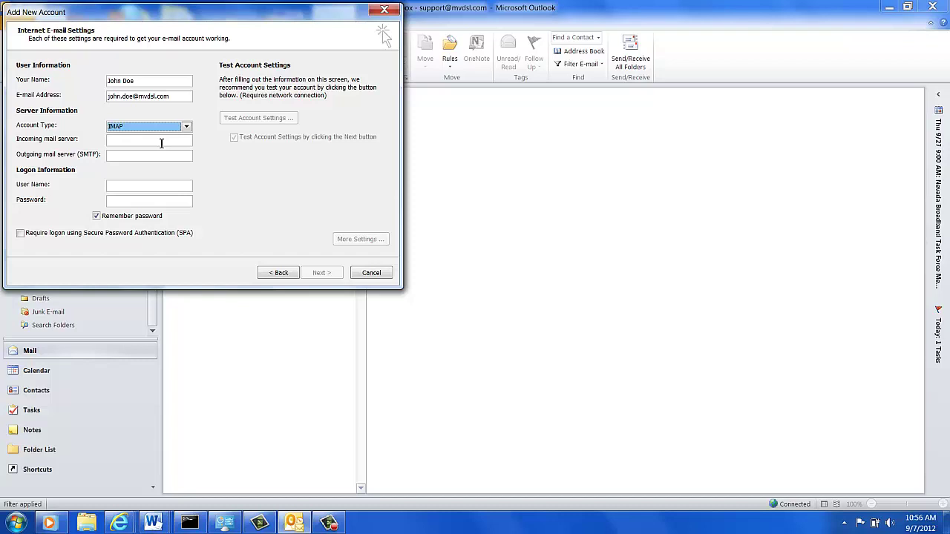
left_click(187, 127)
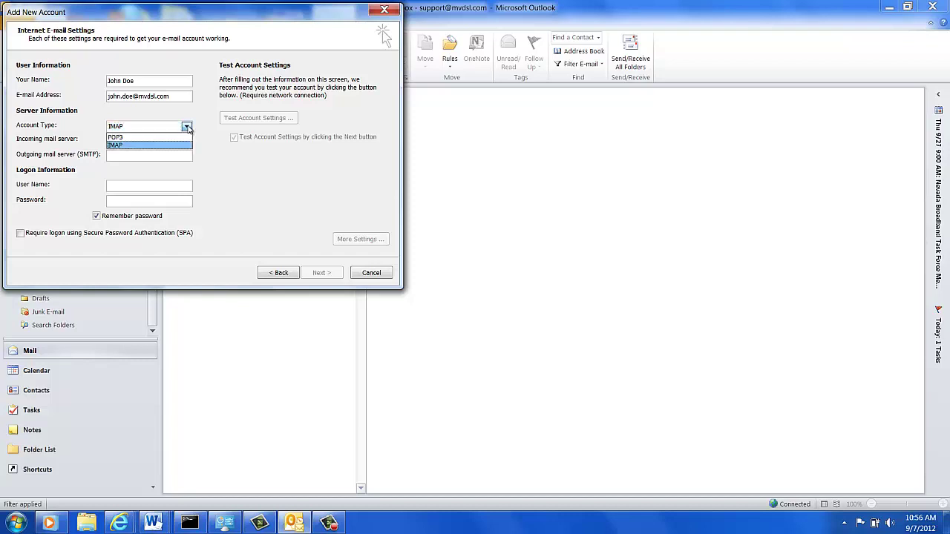
left_click(156, 137)
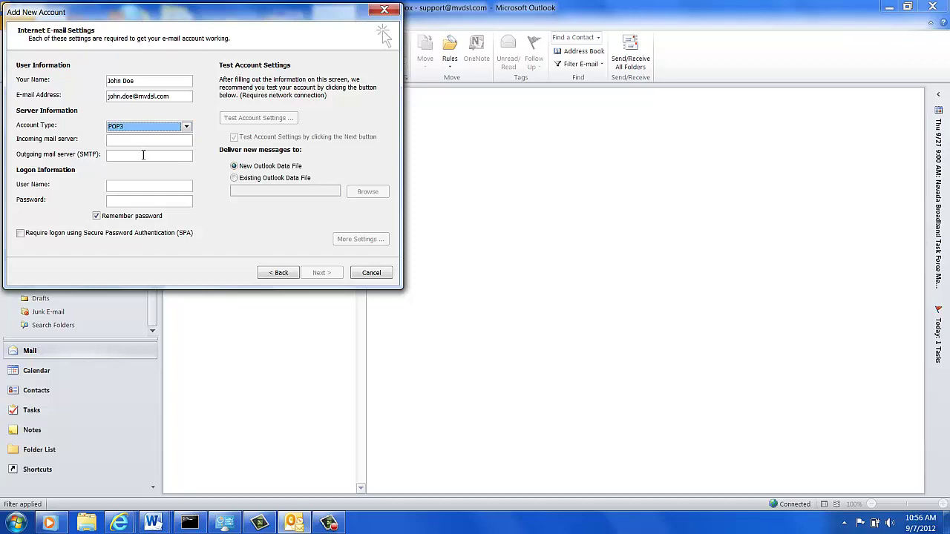
left_click(143, 141)
- Enter mail.mvdsl.com as incoming and outgoing server, plus the logon user name and password
type("mvdsl.com")
key("BackSpace")
key("BackSpace")
key("BackSpace")
key("BackSpace")
key("BackSpace")
key("BackSpace")
key("BackSpace")
key("BackSpace")
key("BackSpace")
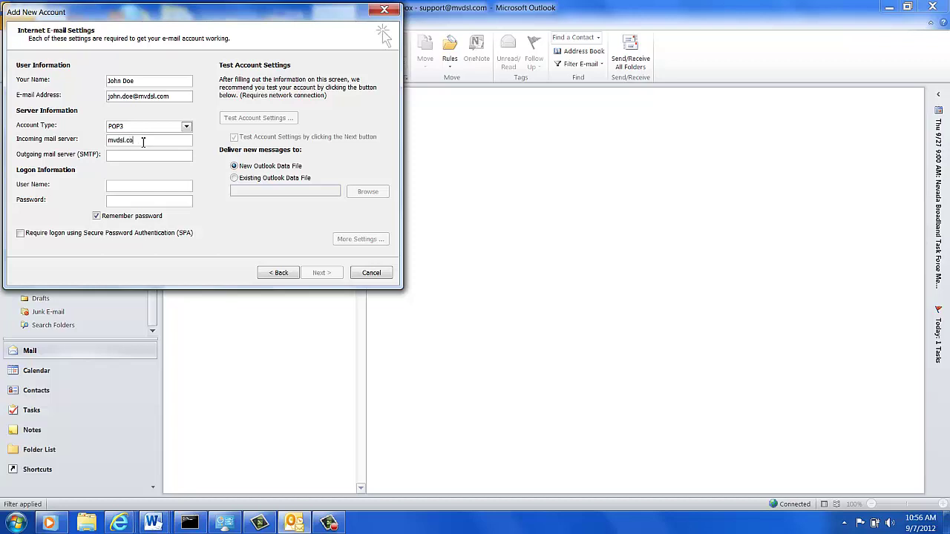
type("mail.mvdsl.commail.mvdsl.com")
left_click(130, 187)
type("john.doe")
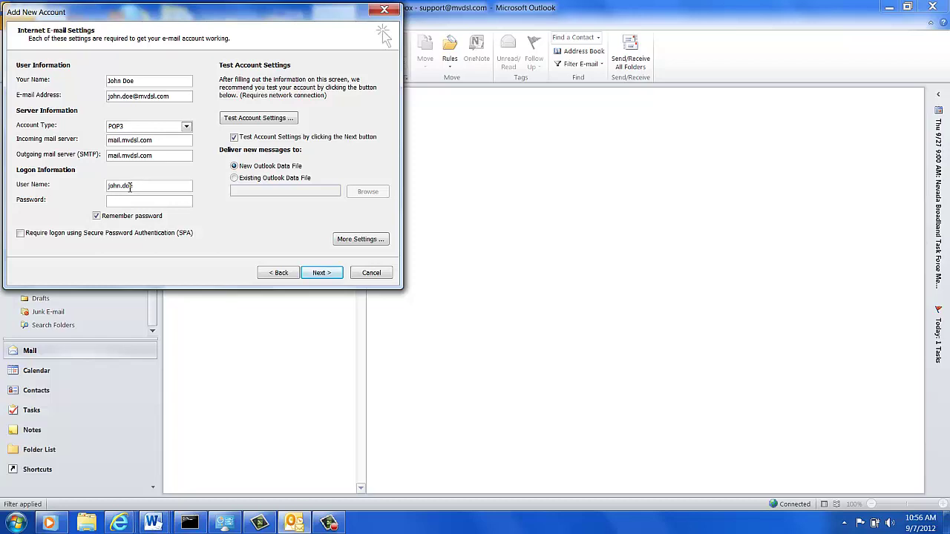
type("******")
- In More Settings, require outgoing SMTP authentication and bring up the Advanced port settings
left_click(360, 241)
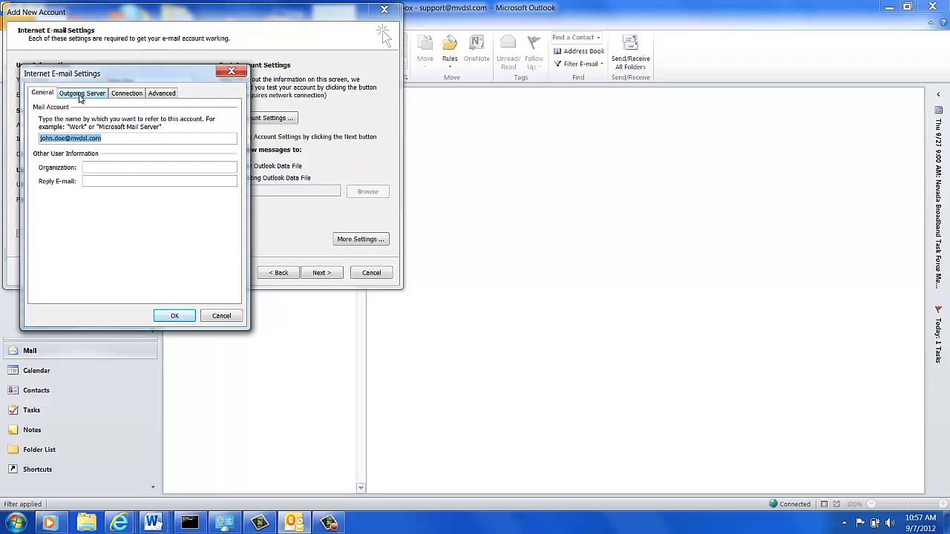
left_click(81, 98)
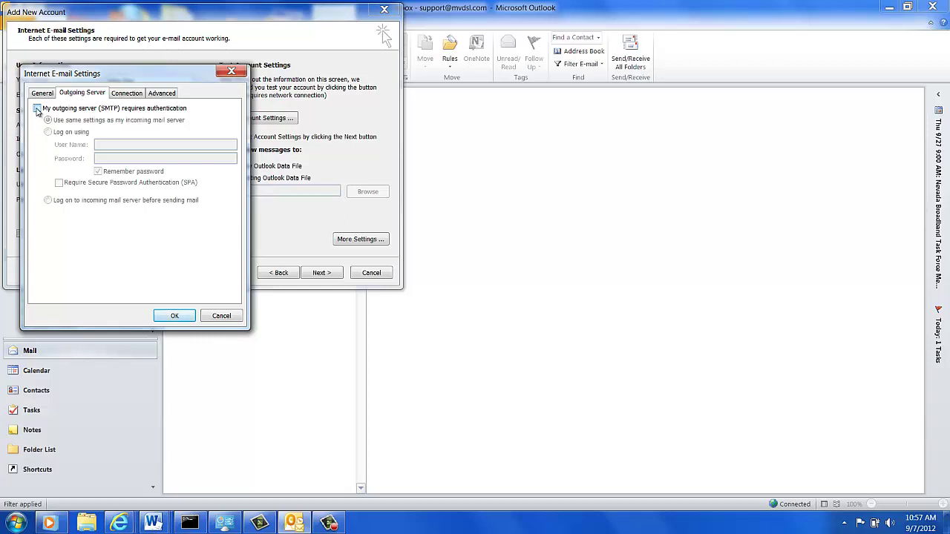
left_click(37, 109)
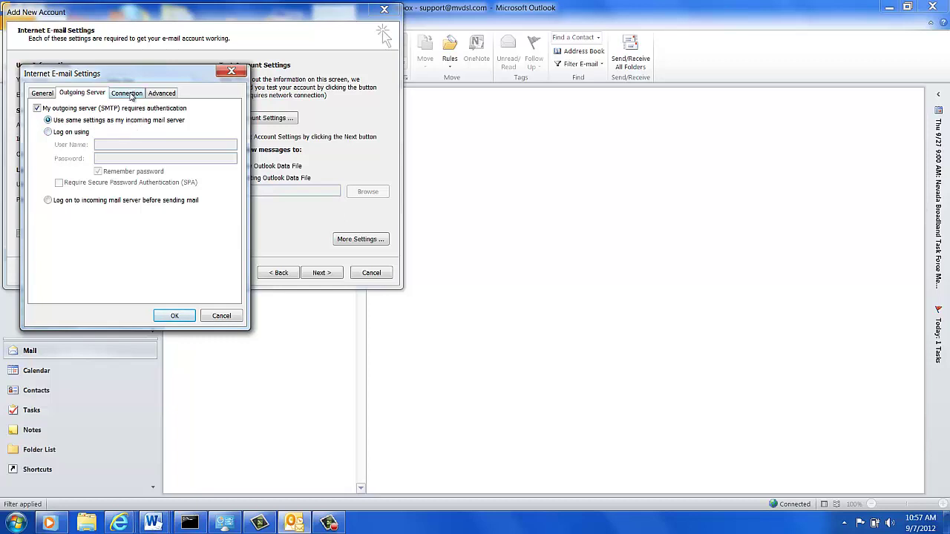
left_click(131, 95)
left_click(158, 95)
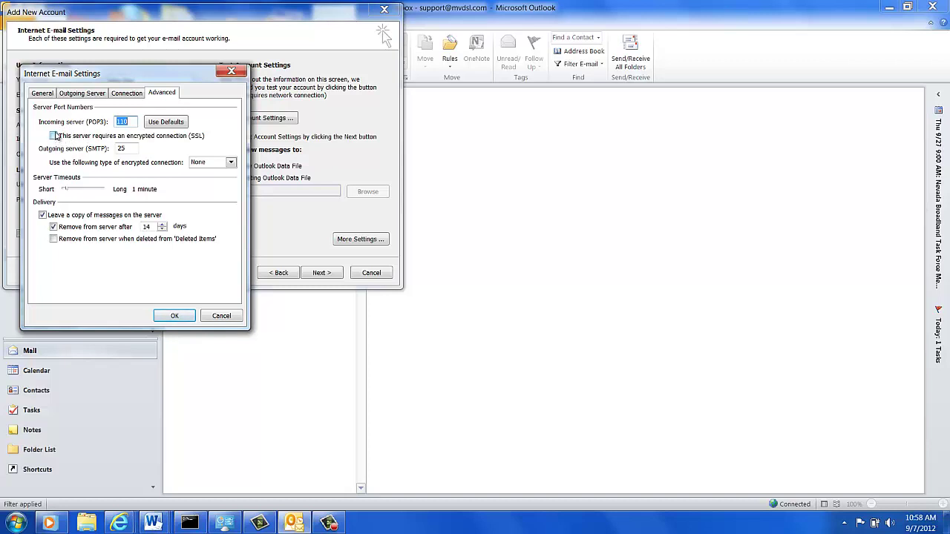
- Require SSL for incoming mail (port 995) and choose SSL encryption for outgoing mail
left_click(53, 136)
left_click(231, 164)
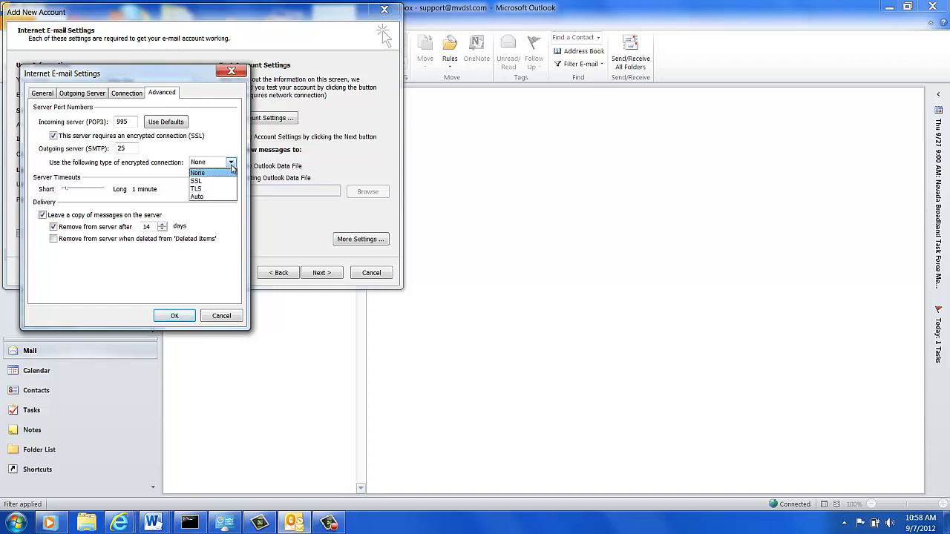
left_click(223, 182)
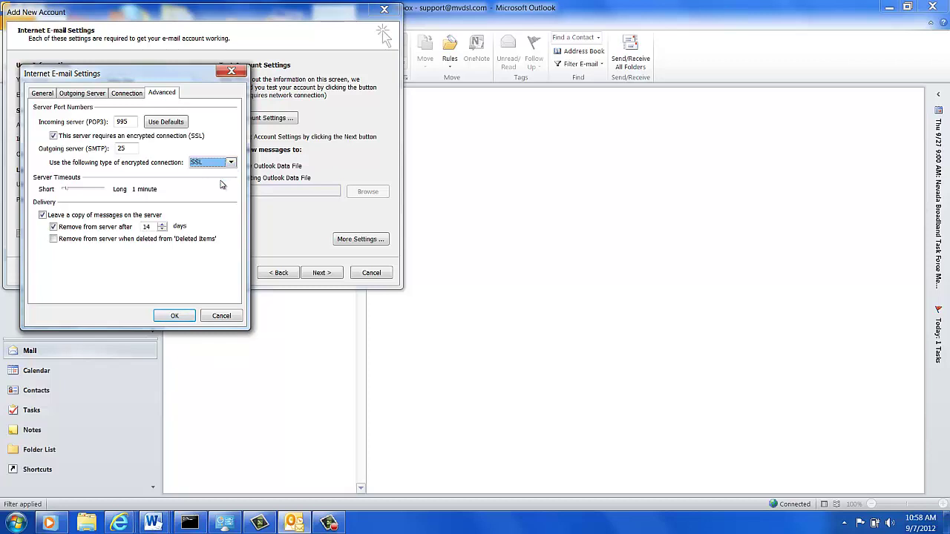
left_click(135, 149)
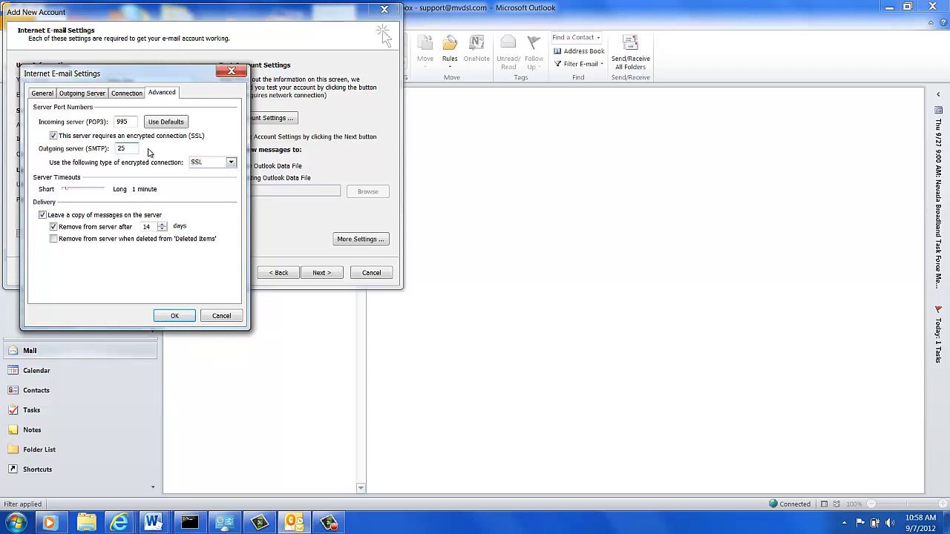
- Change the outgoing SMTP port from 25 to 465
key("BackSpace")
key("BackSpace")
type("465")
- Keep leaving message copies on the server and save the advanced settings
left_click(42, 215)
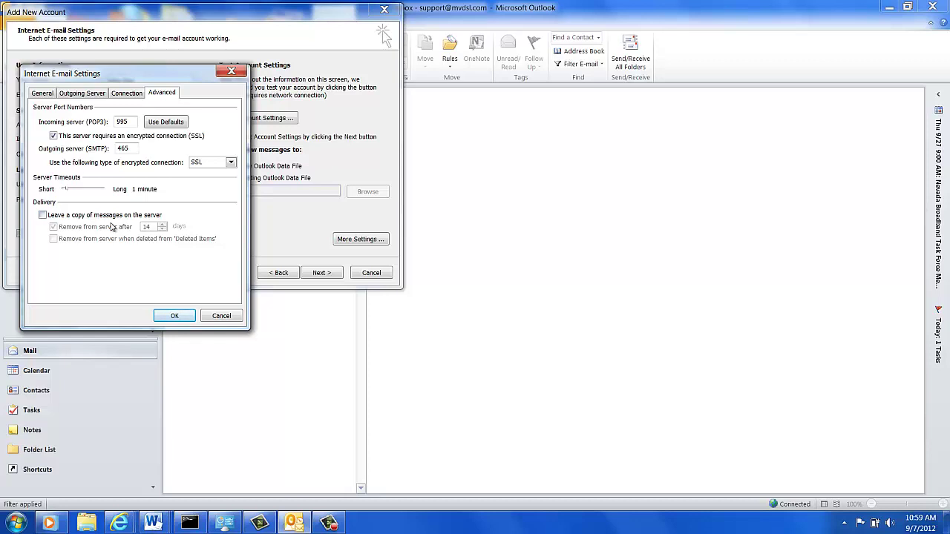
left_click(42, 215)
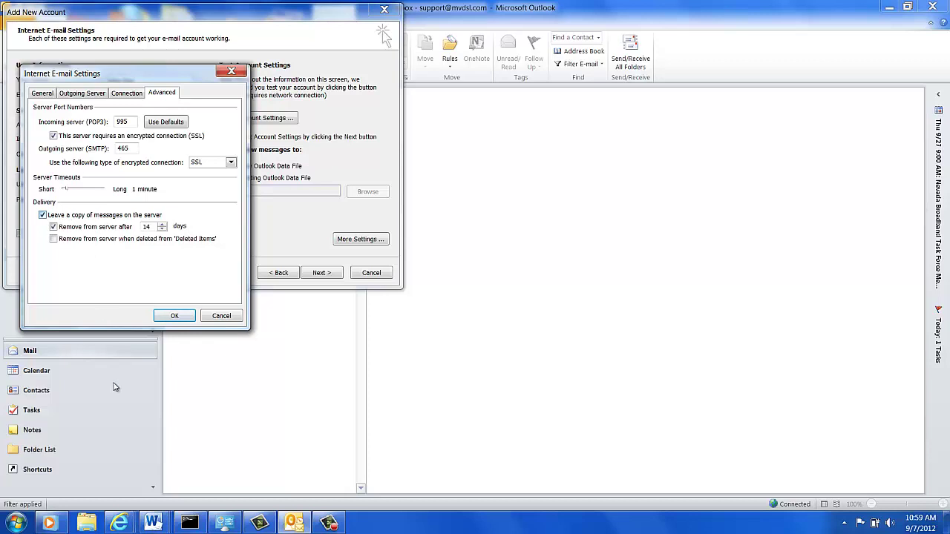
left_click(177, 316)
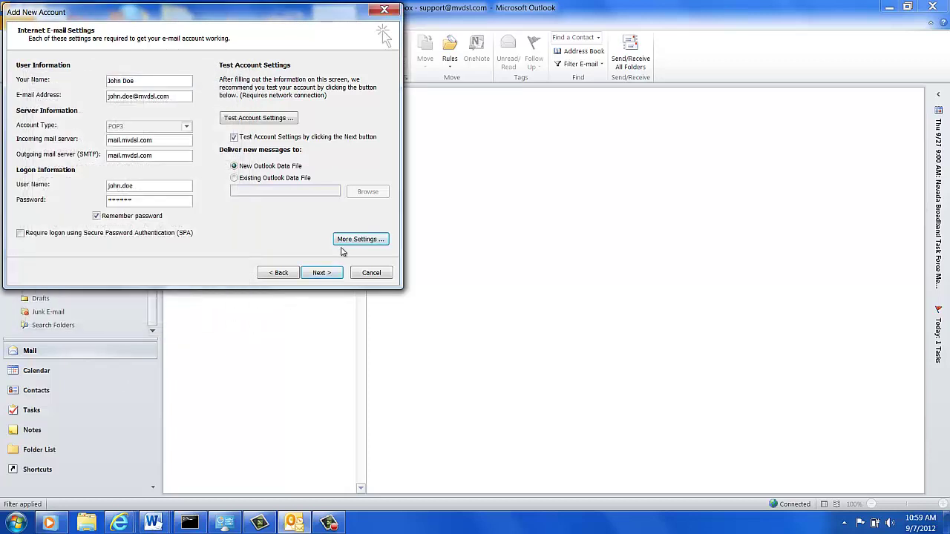
- Run the account settings test, dismiss the passing results, and finish the wizard
left_click(325, 274)
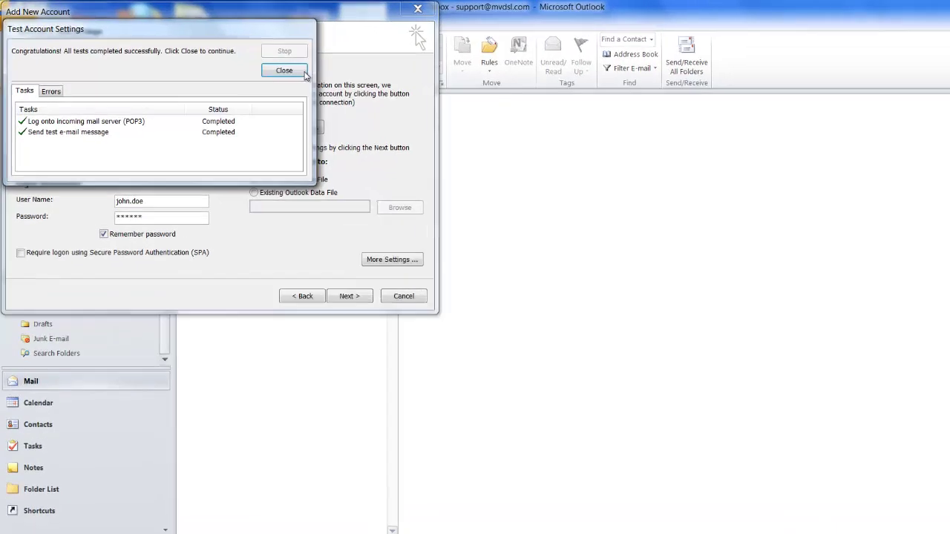
left_click(343, 86)
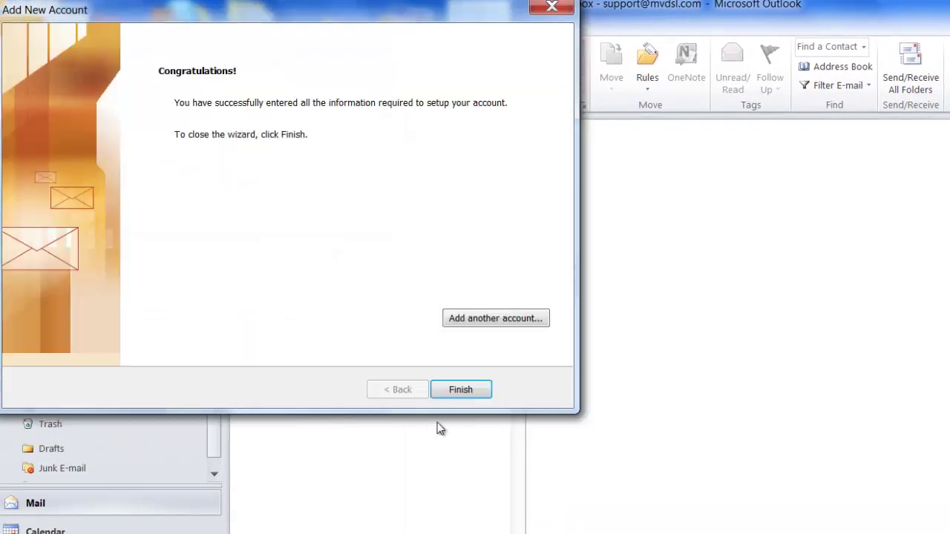
left_click(461, 391)
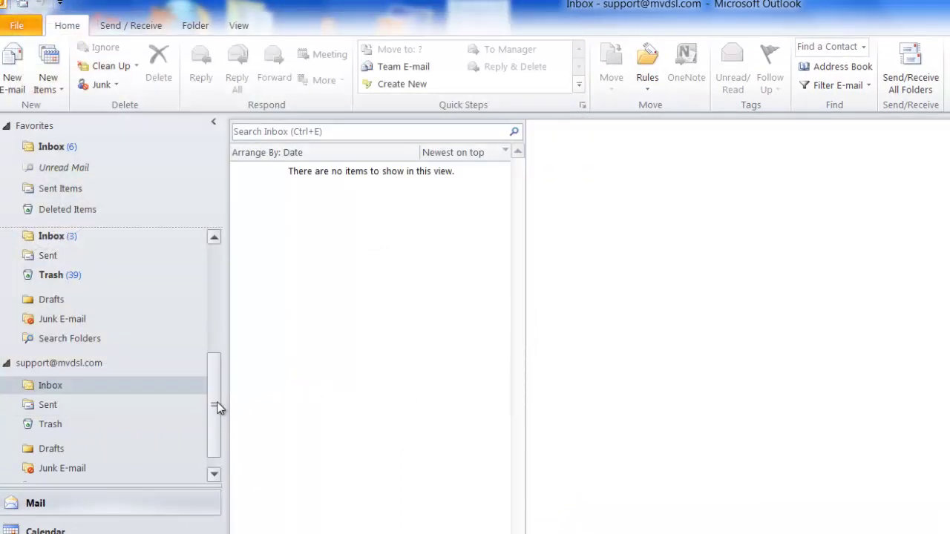
- Expand the new account's folders, open its Inbox, and run Send/Receive with F9
left_click_drag(217, 406, 232, 367)
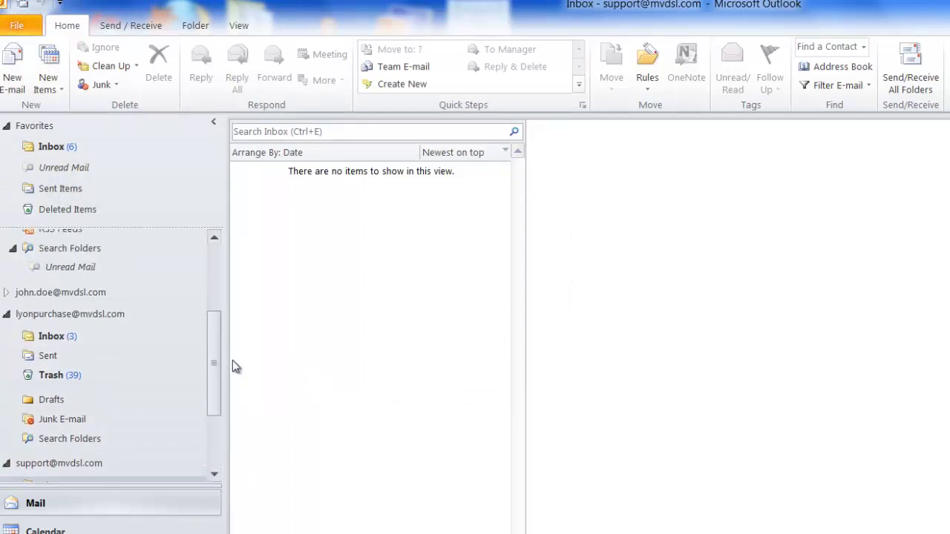
left_click(7, 294)
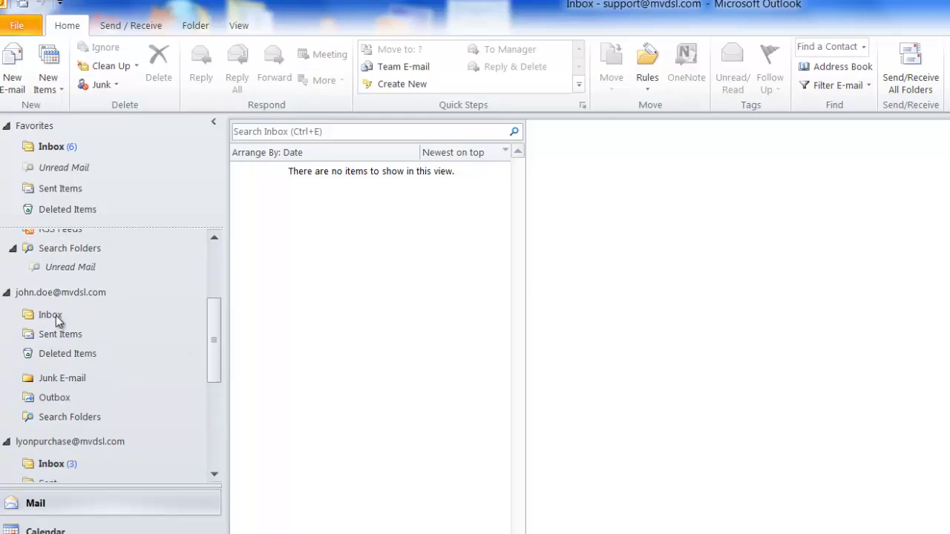
left_click(63, 316)
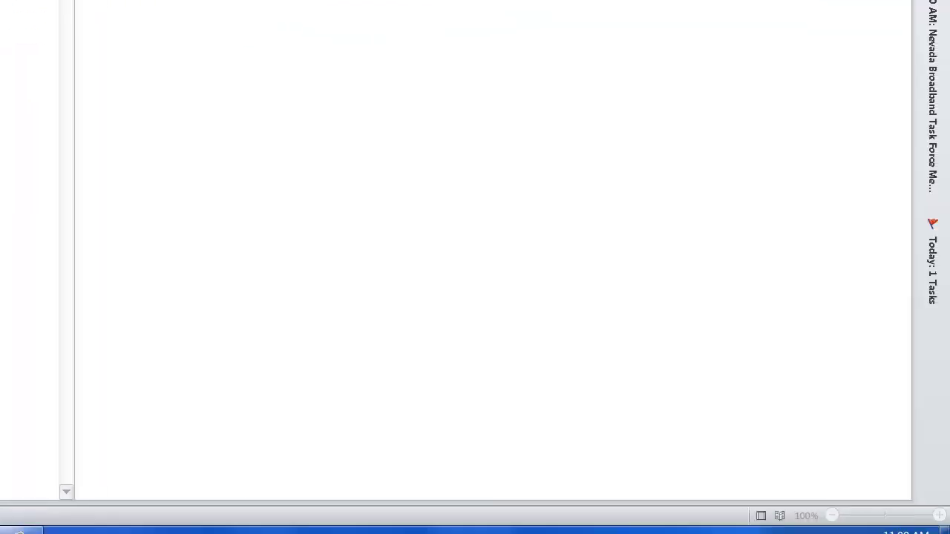
key("F9")
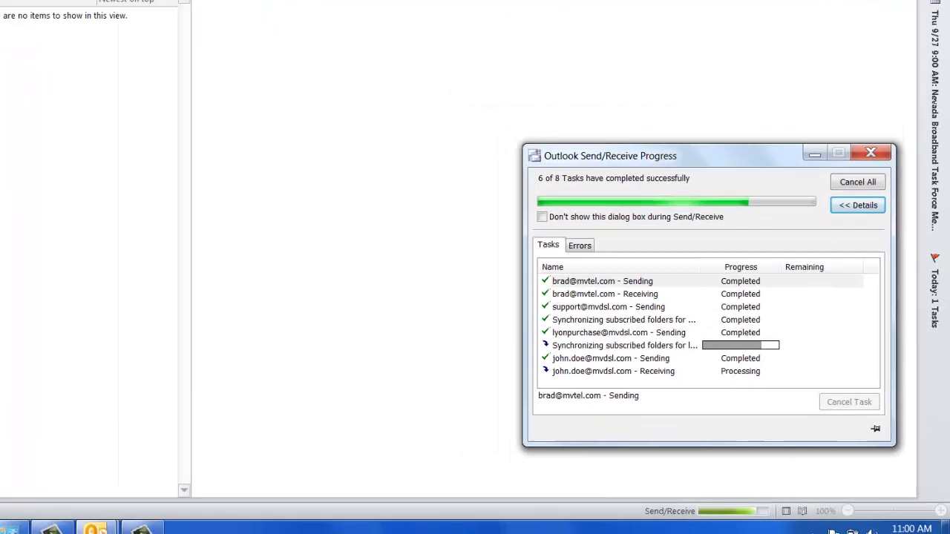